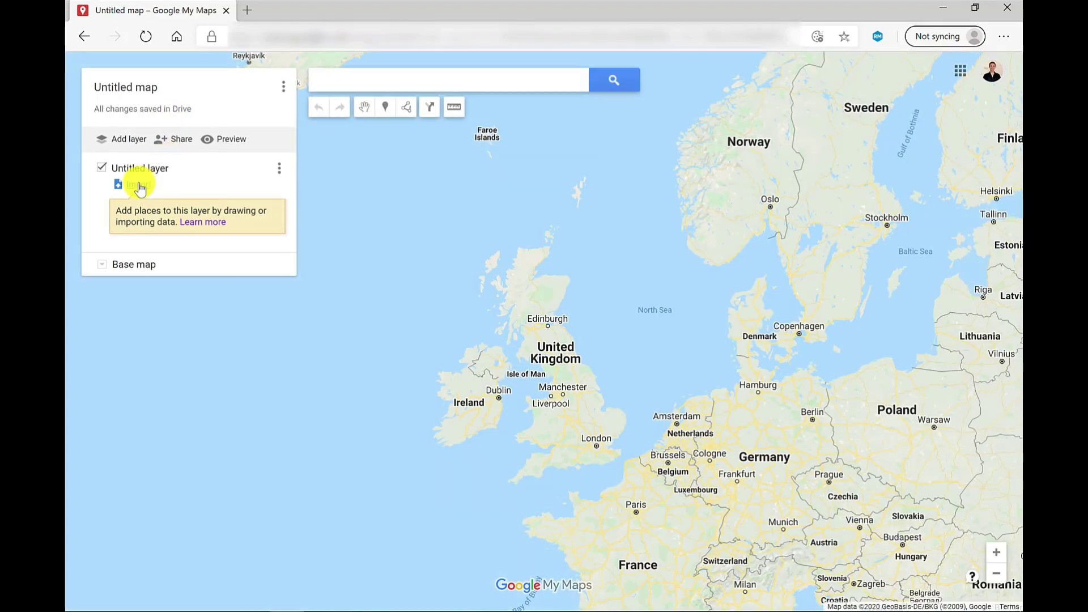
- Upload the Restaurants spreadsheet from the computer into the empty layer
left_click(140, 187)
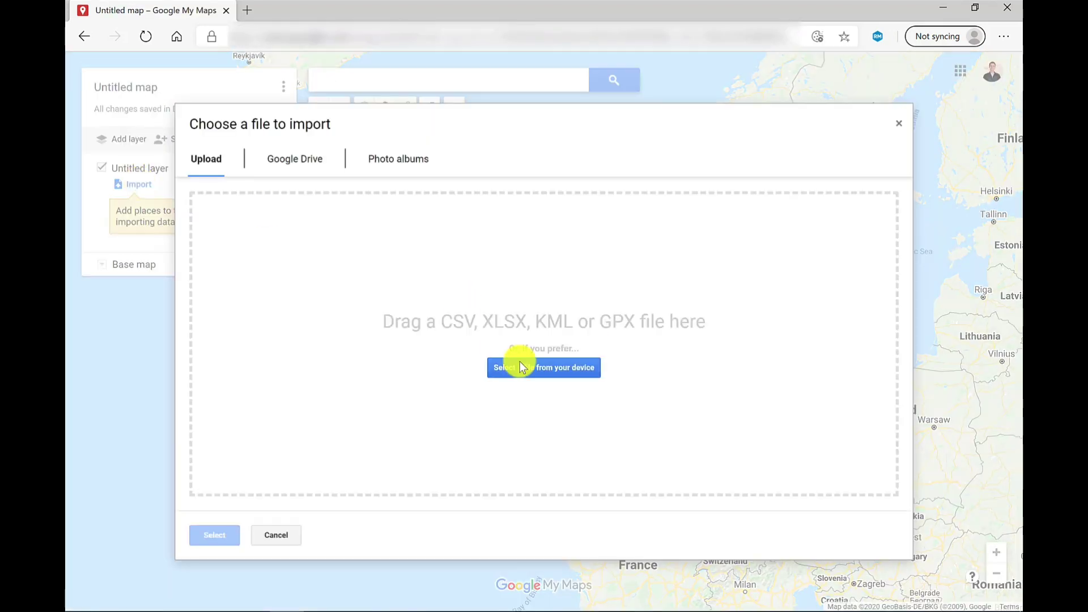
left_click(556, 368)
left_click(239, 114)
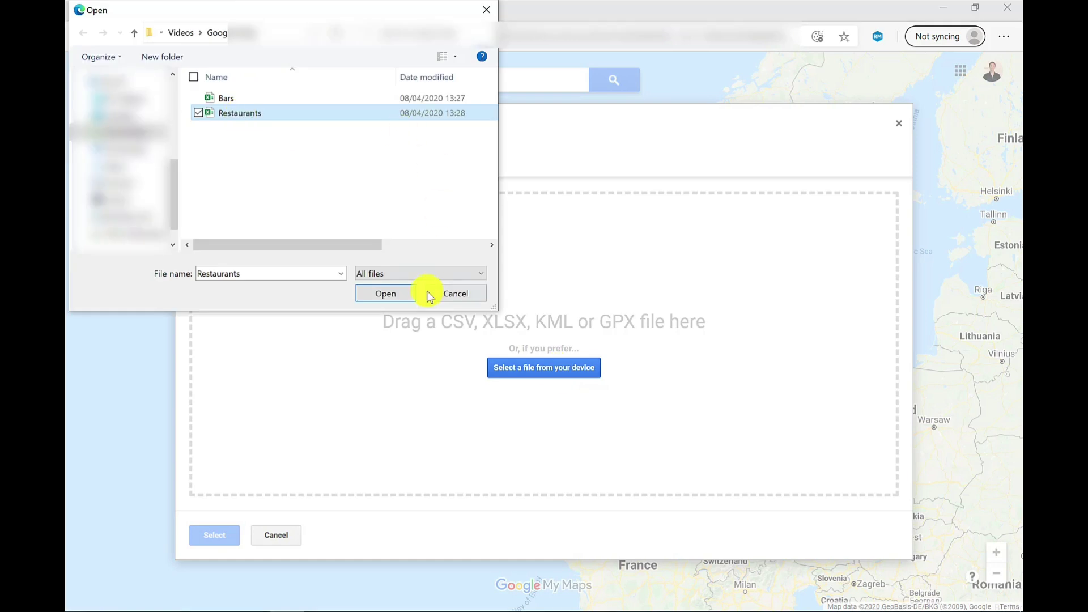
left_click(385, 293)
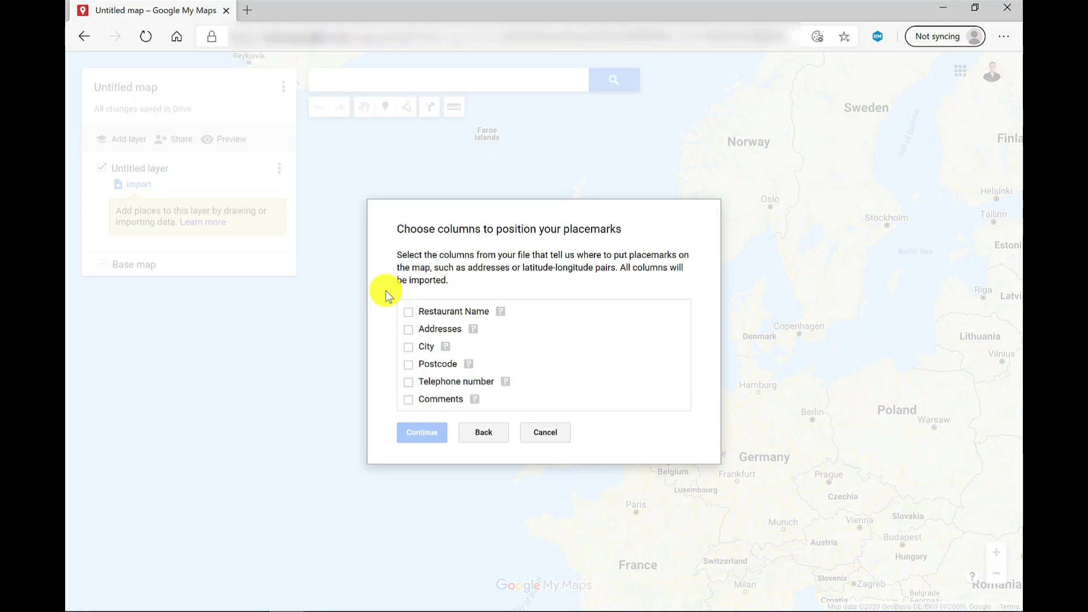
- Position the restaurant markers by Addresses and Postcode, and title them by Restaurant Name
left_click(409, 330)
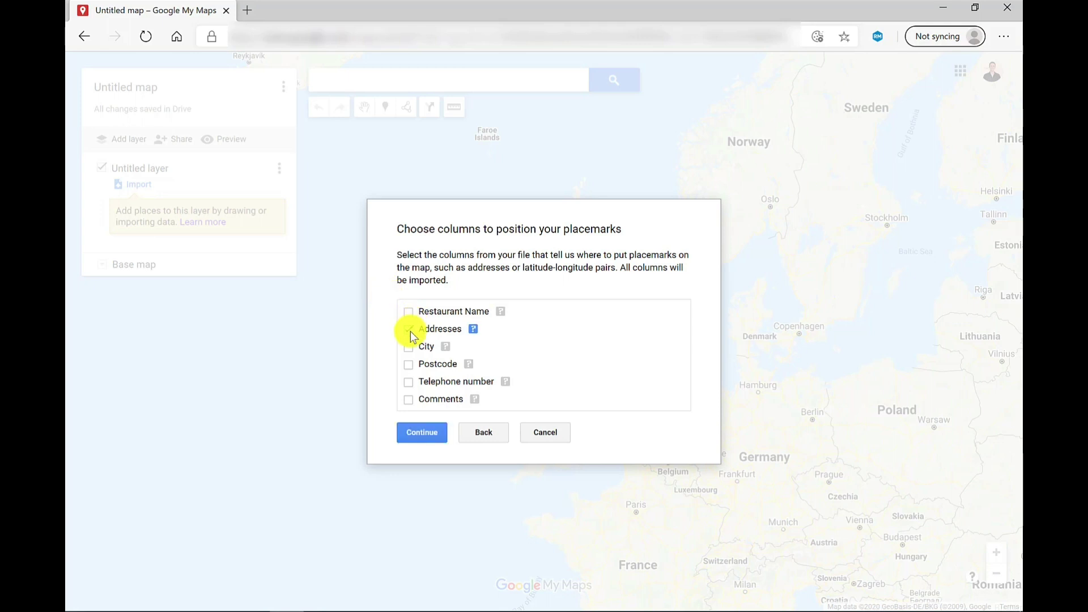
left_click(408, 364)
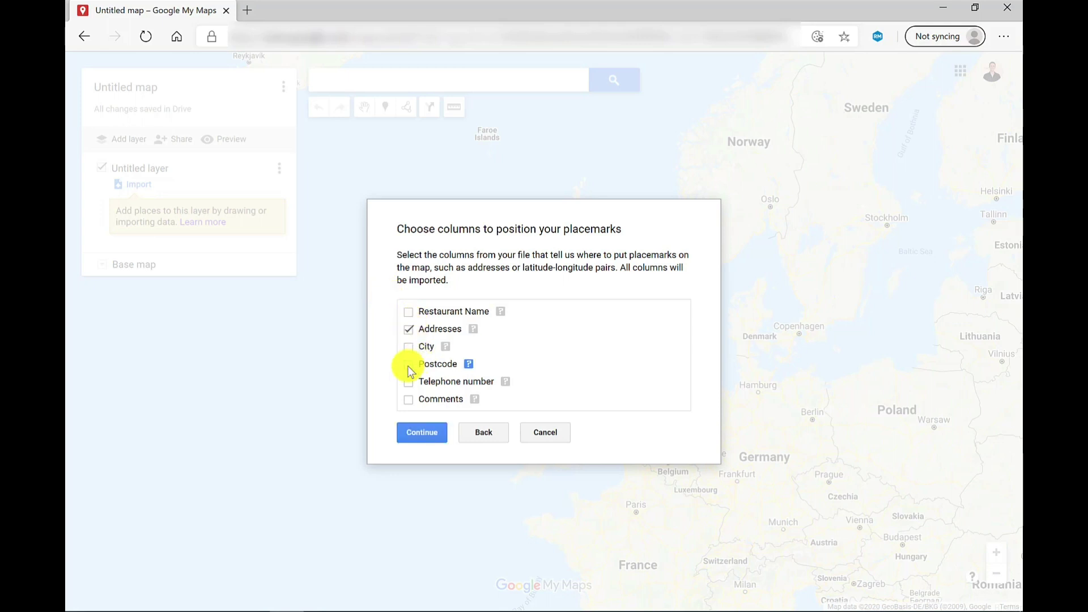
left_click(429, 432)
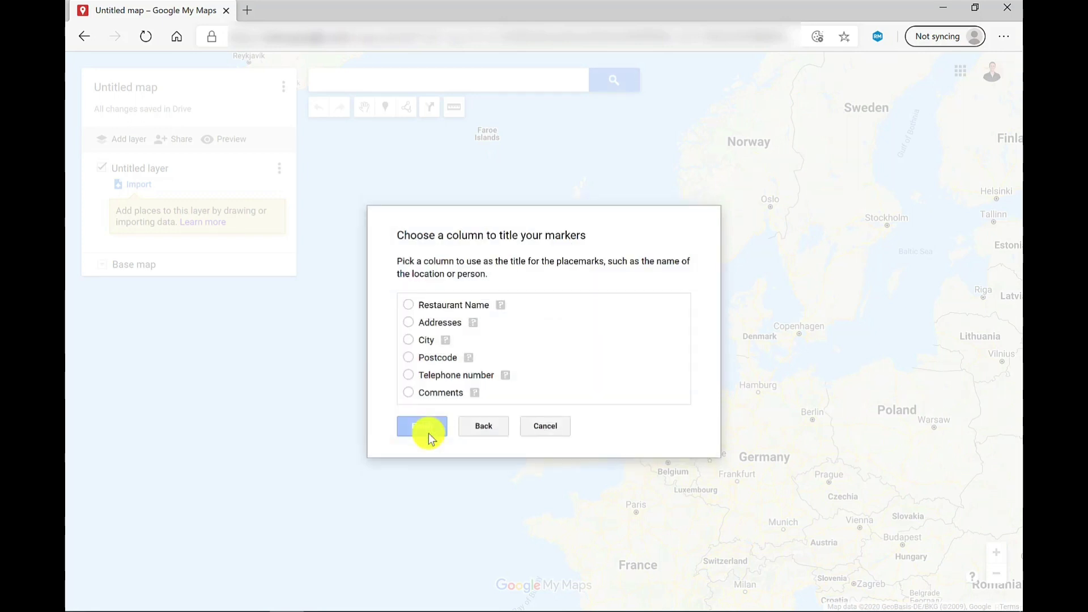
left_click(408, 304)
left_click(421, 425)
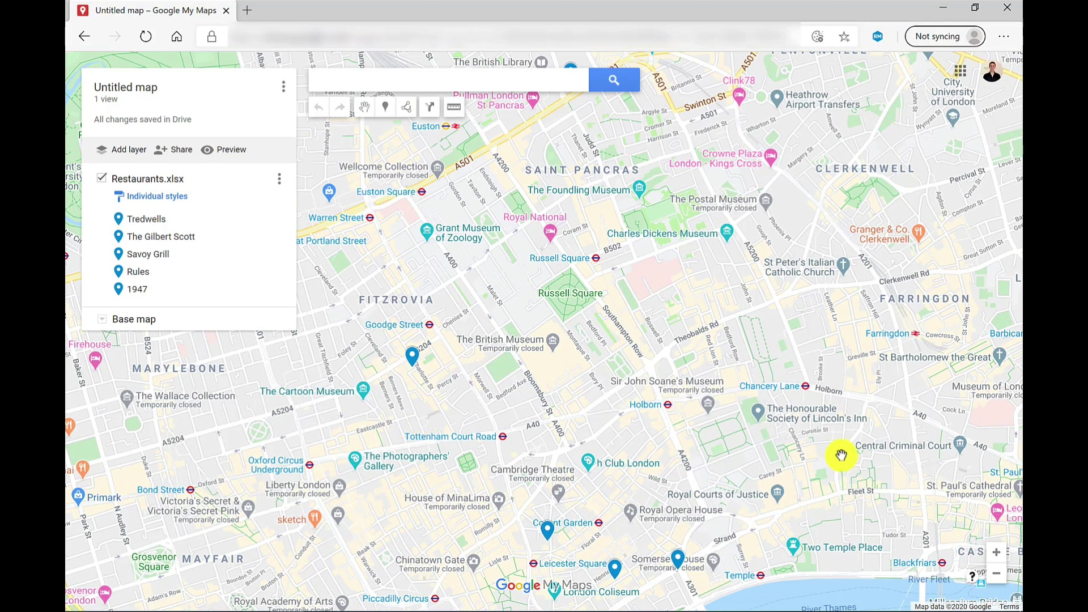
left_click(997, 575)
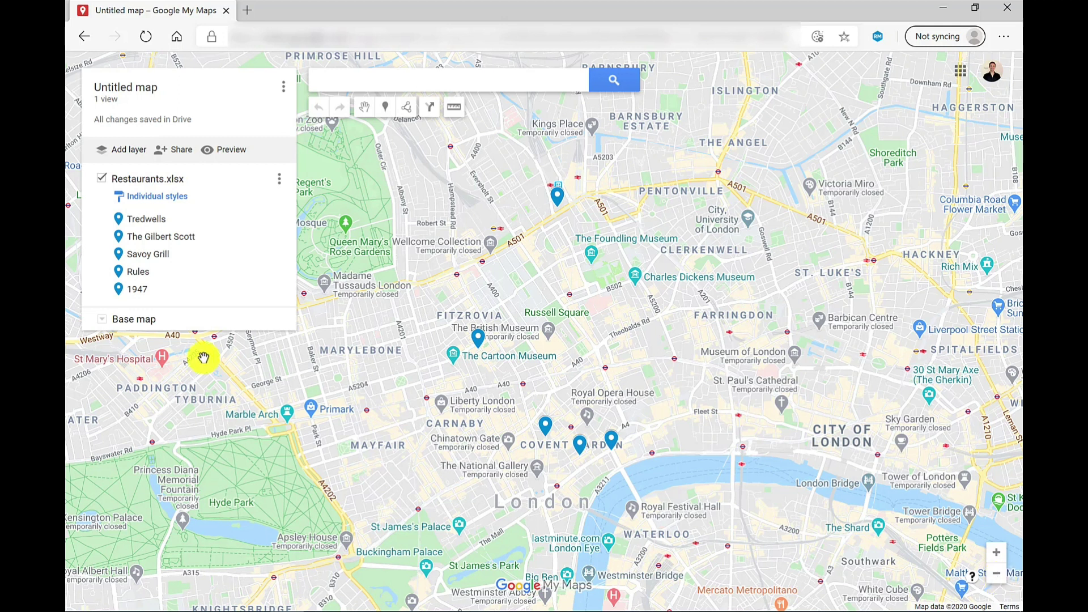
- Give the restaurants a uniform style and label the pins with Restaurant Name
left_click(175, 202)
left_click(214, 200)
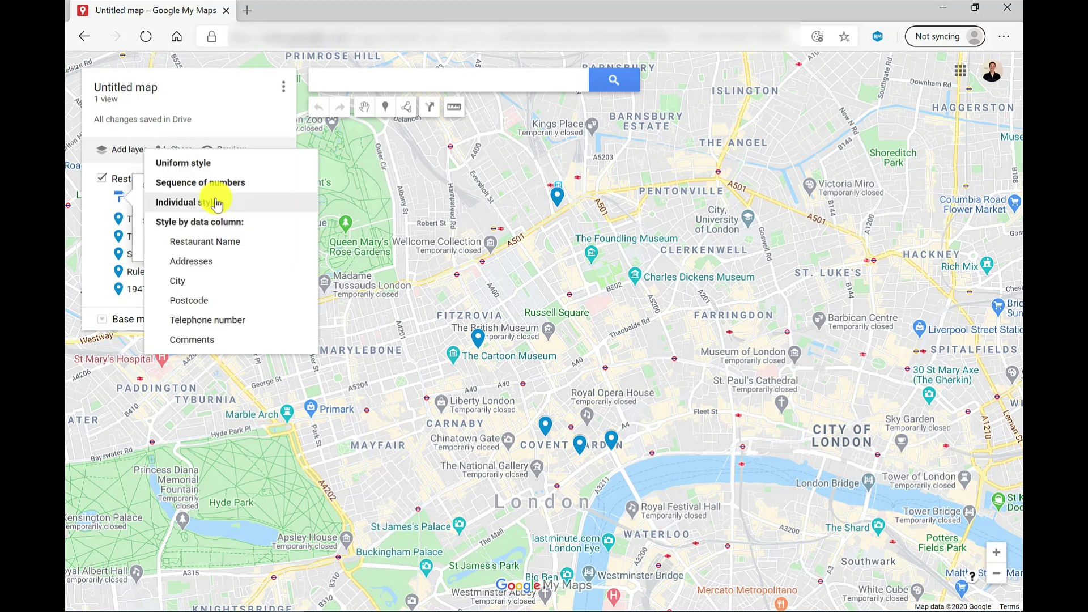
left_click(211, 164)
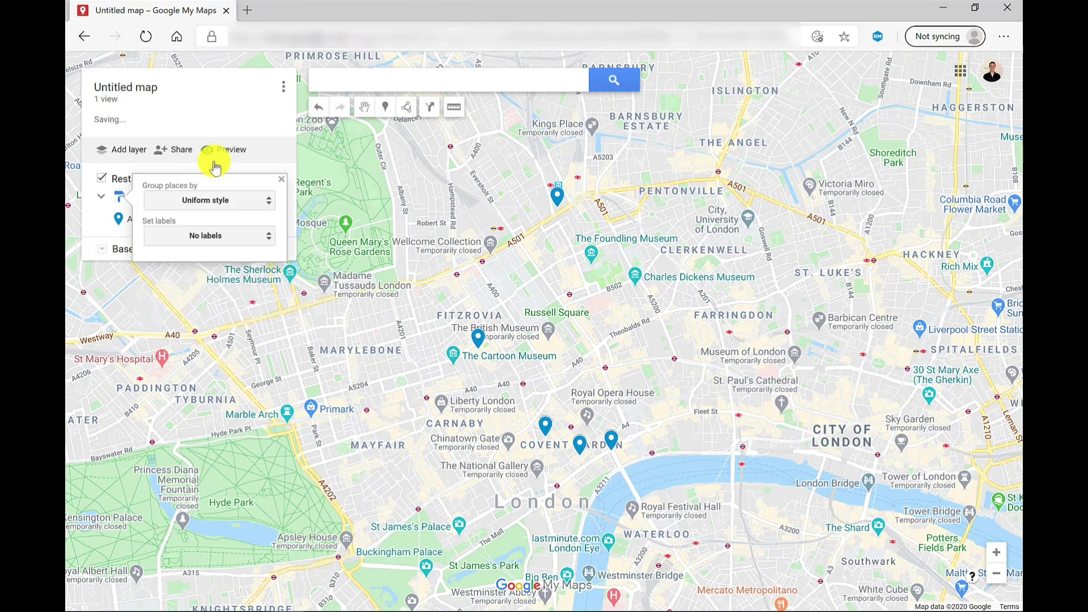
left_click(216, 234)
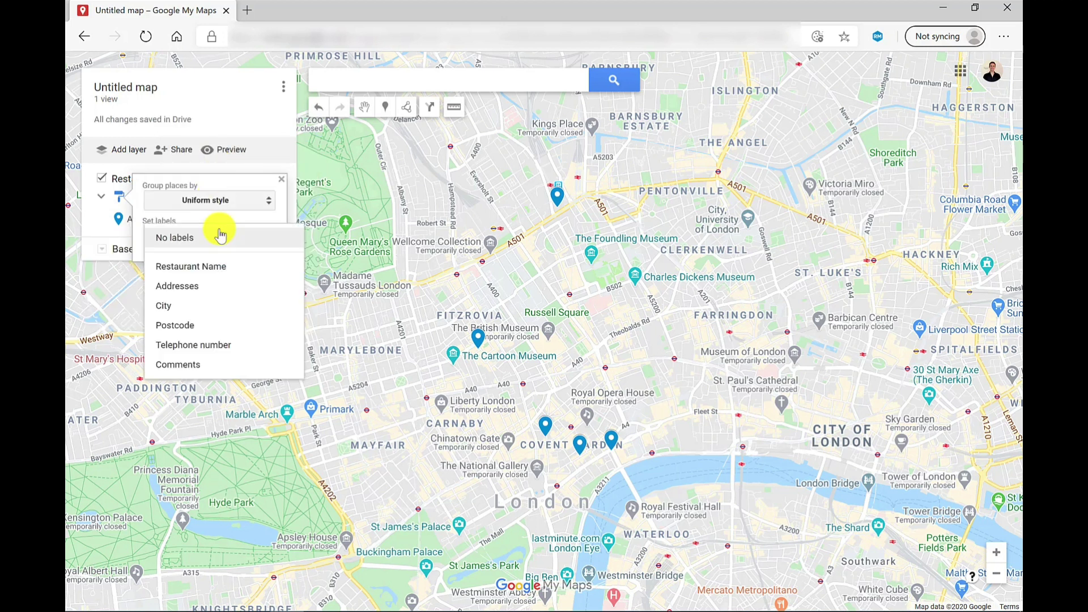
left_click(216, 268)
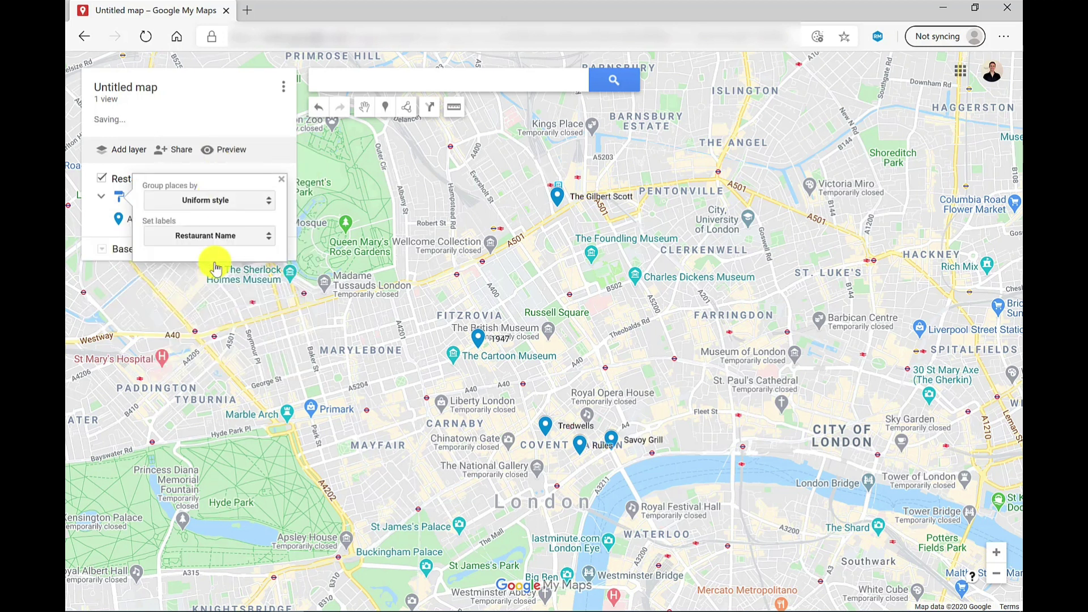
- Try sequence numbering and colouring by Restaurant Name, then return to individual styles
left_click(237, 202)
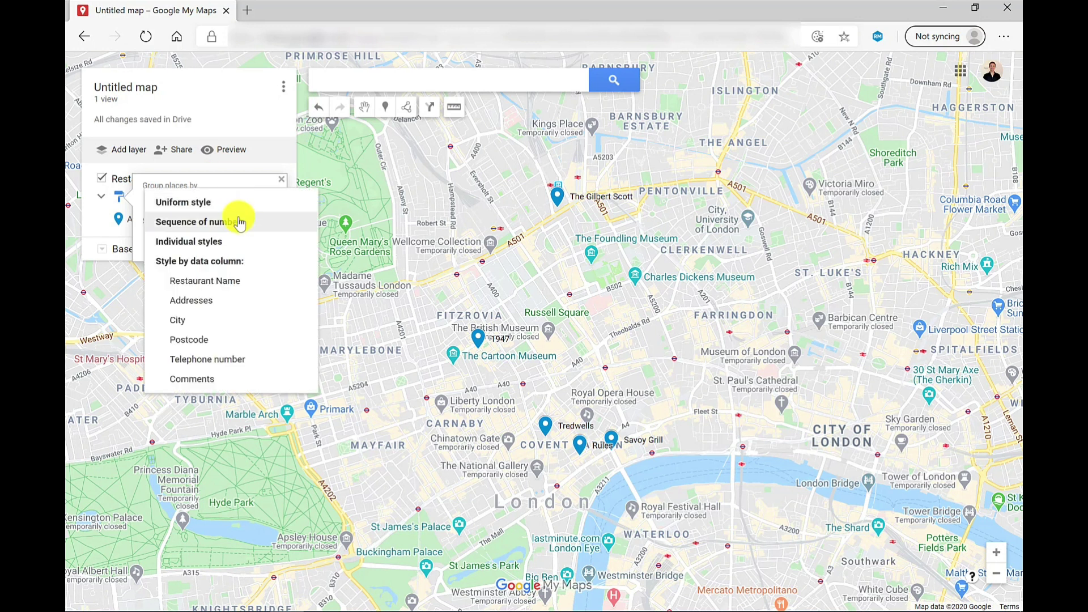
left_click(238, 221)
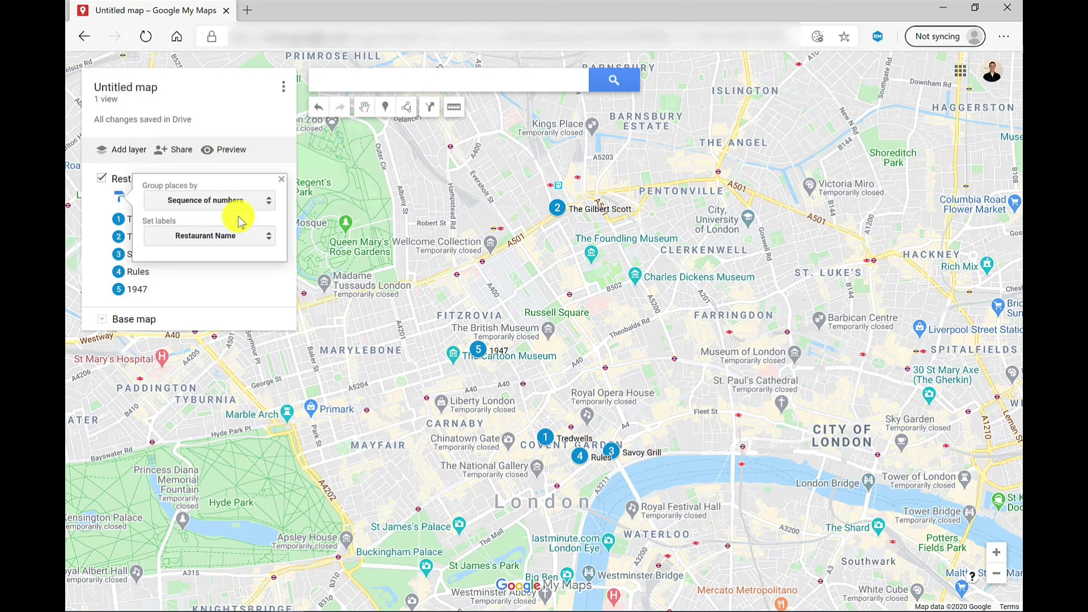
left_click(229, 202)
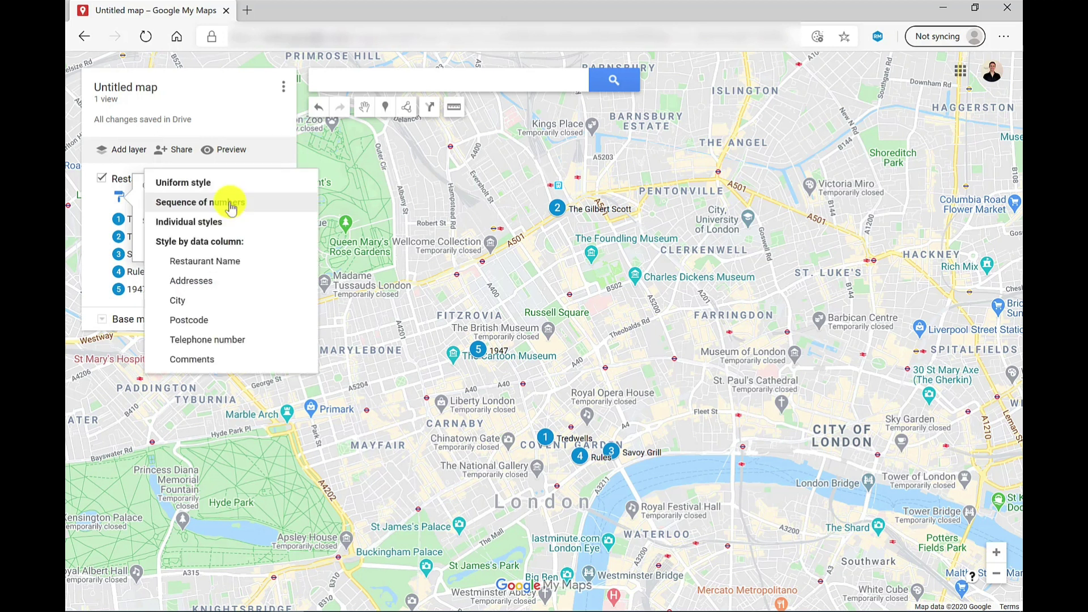
left_click(230, 263)
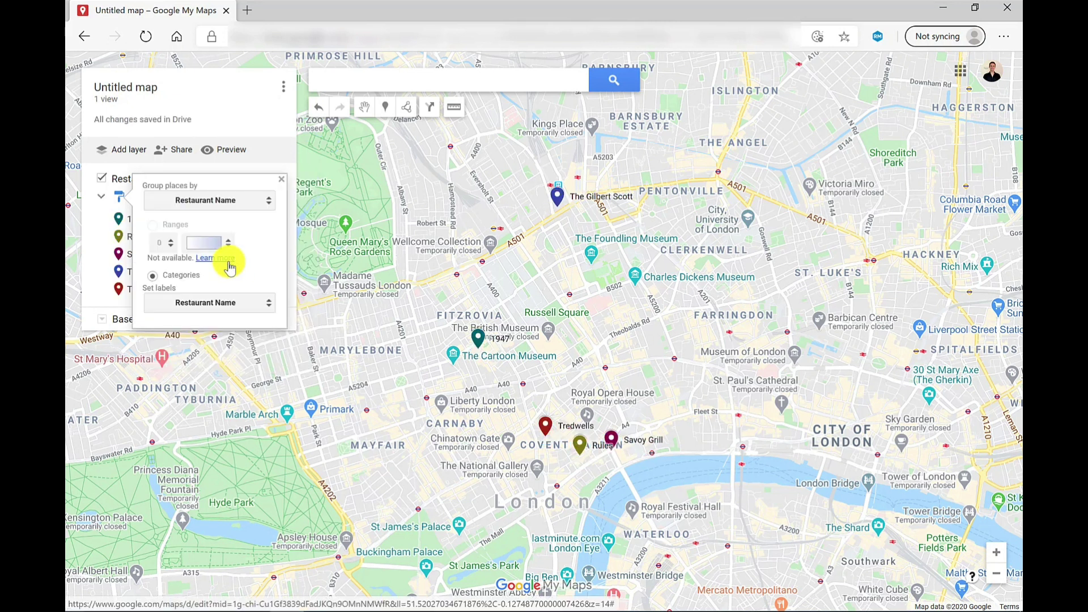
left_click(241, 201)
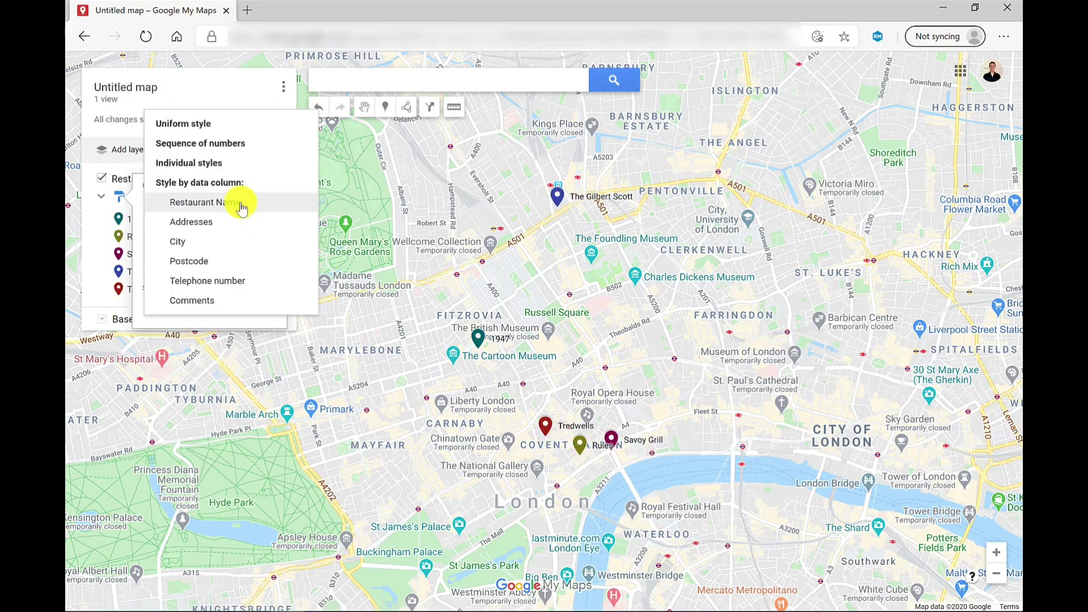
left_click(210, 171)
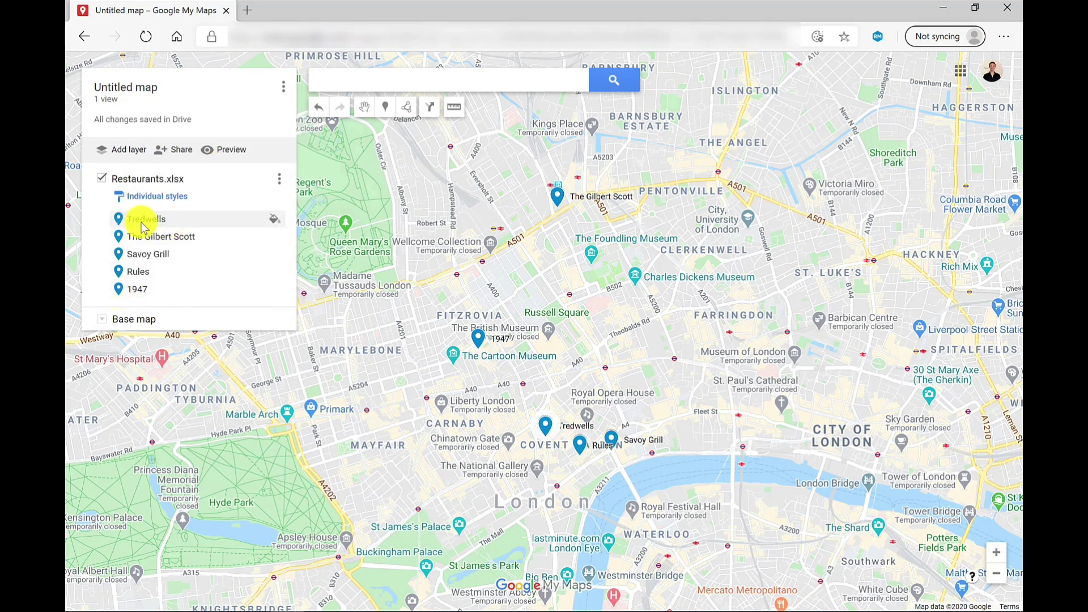
- Style the Tredwells marker with an orange colour and a new icon, then close its card
left_click(275, 220)
left_click(177, 219)
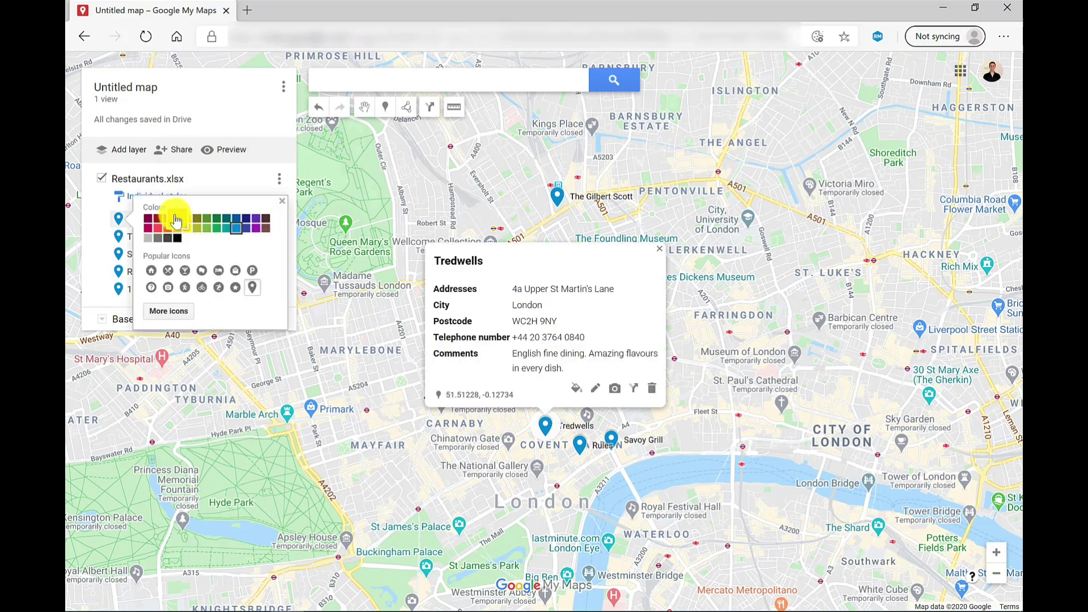
left_click(186, 272)
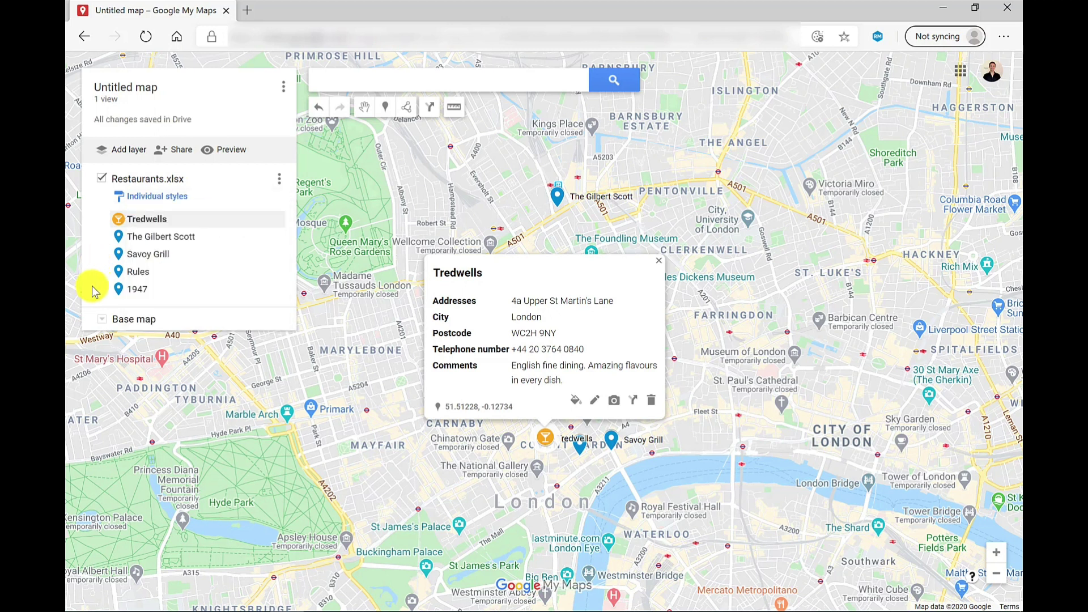
left_click(657, 260)
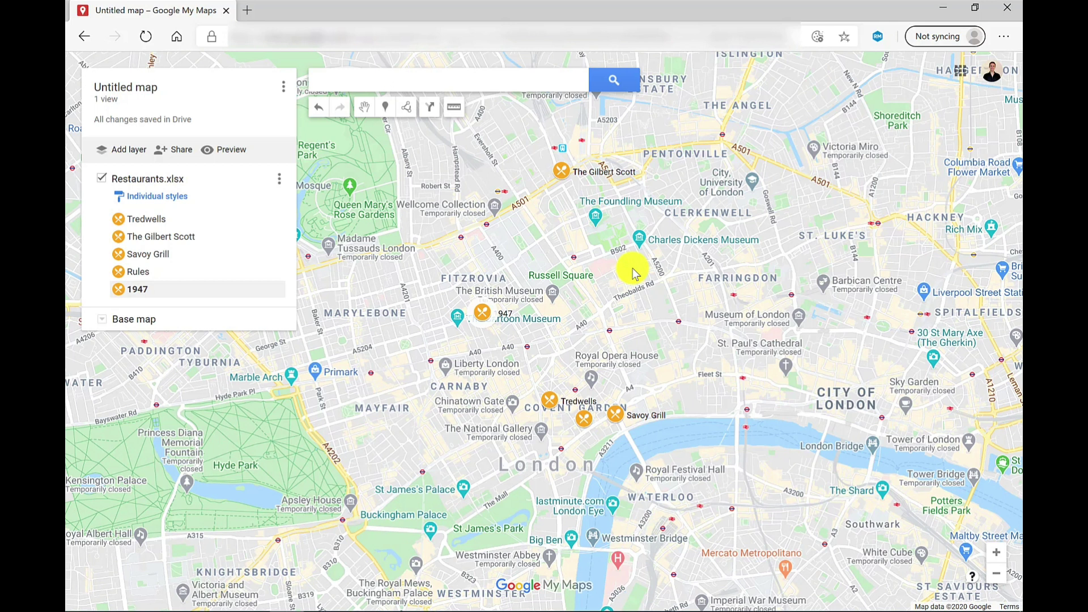
- Hide the Addresses, City and Postcode fields on the 1947 place, then show the Restaurants.xlsx layer options
left_click(485, 313)
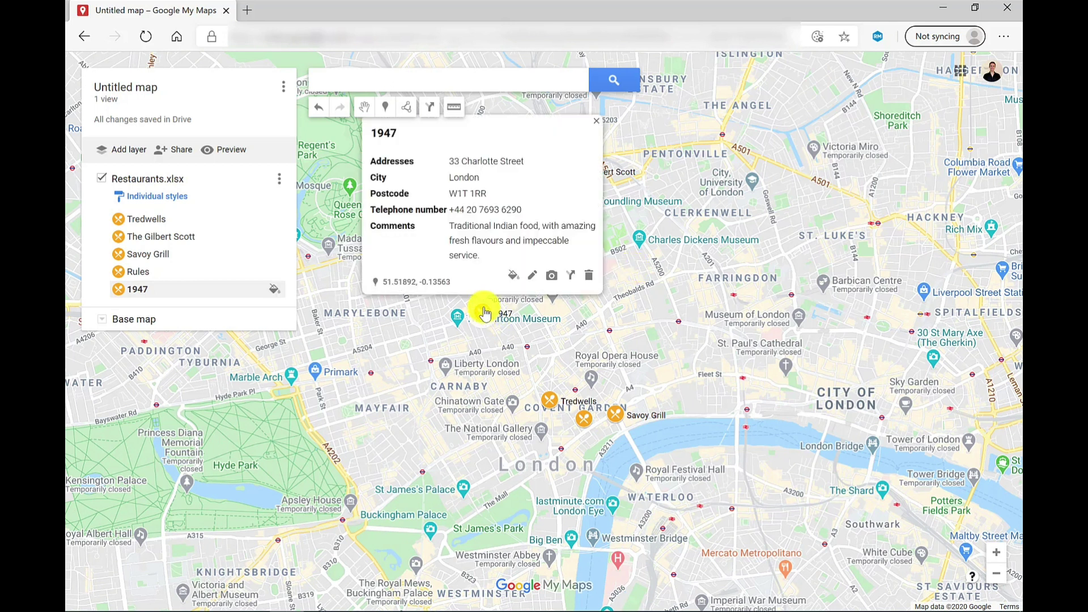
left_click(531, 279)
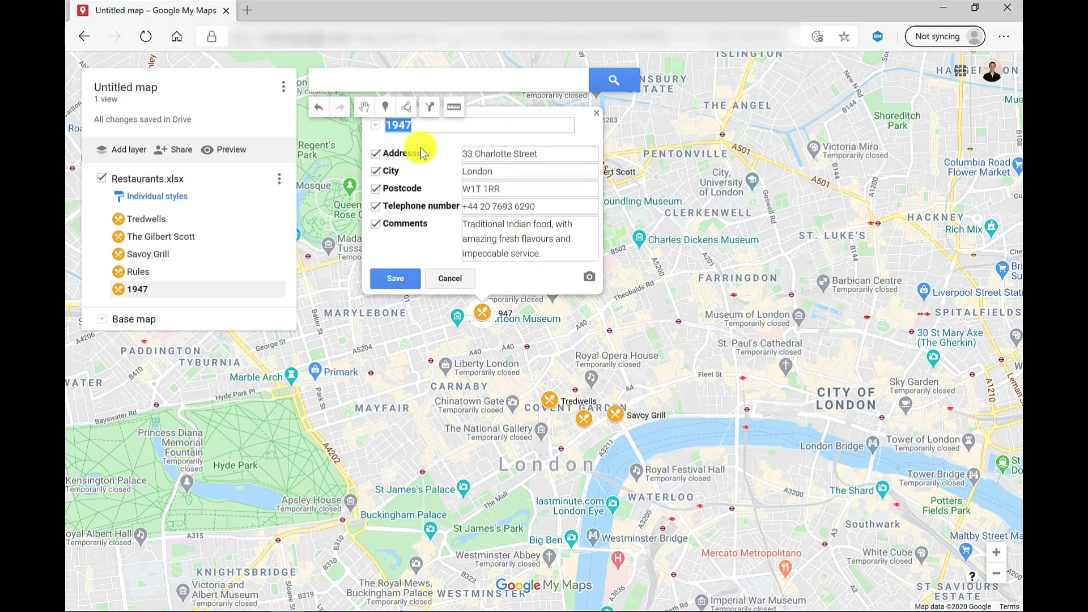
left_click(374, 154)
left_click(375, 171)
left_click(376, 188)
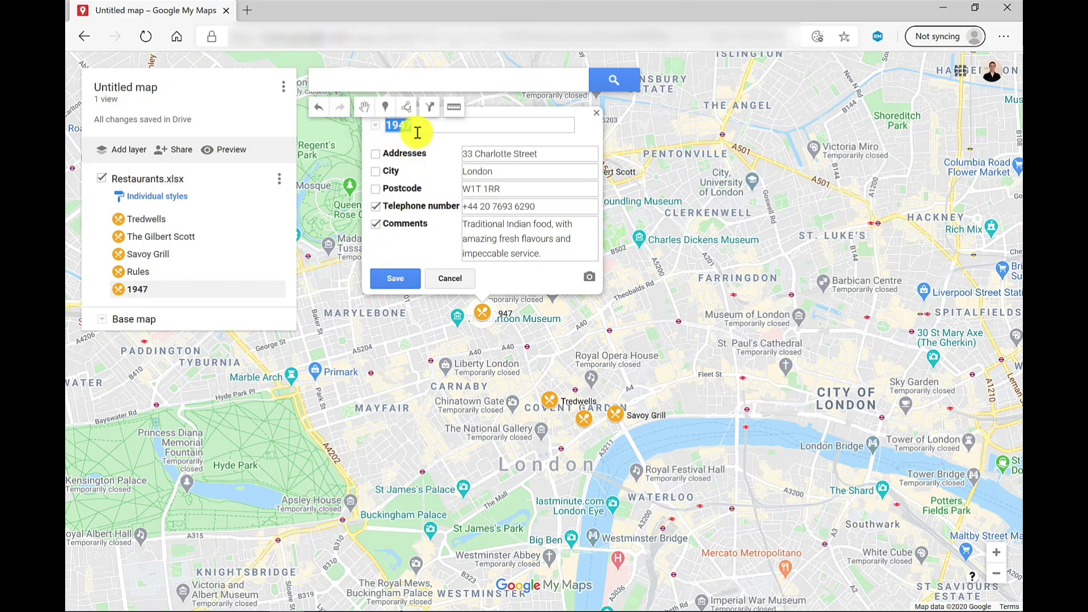
left_click(396, 279)
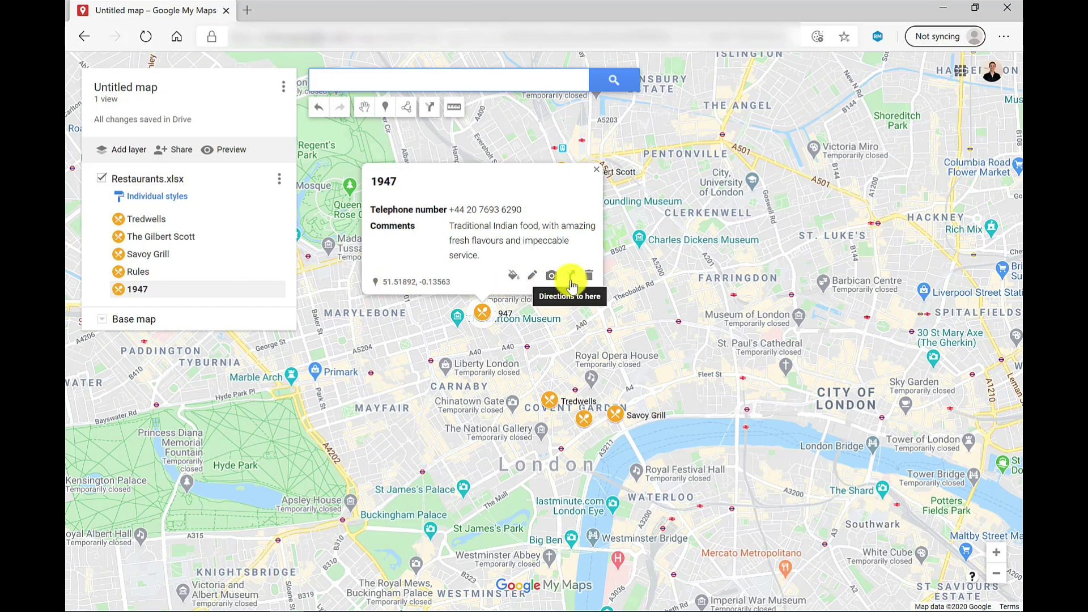
left_click(595, 169)
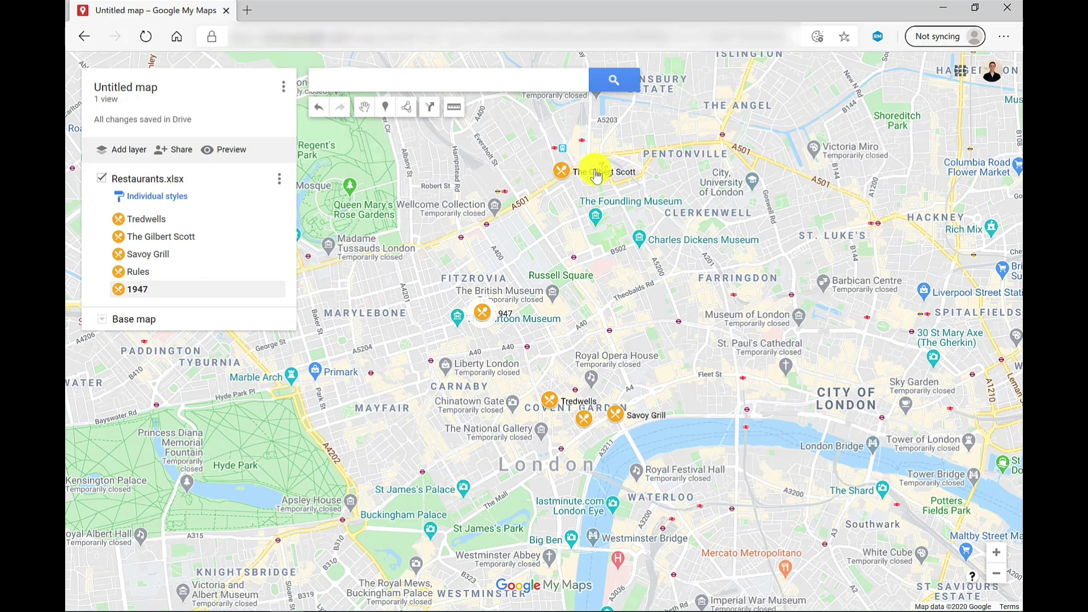
left_click(279, 181)
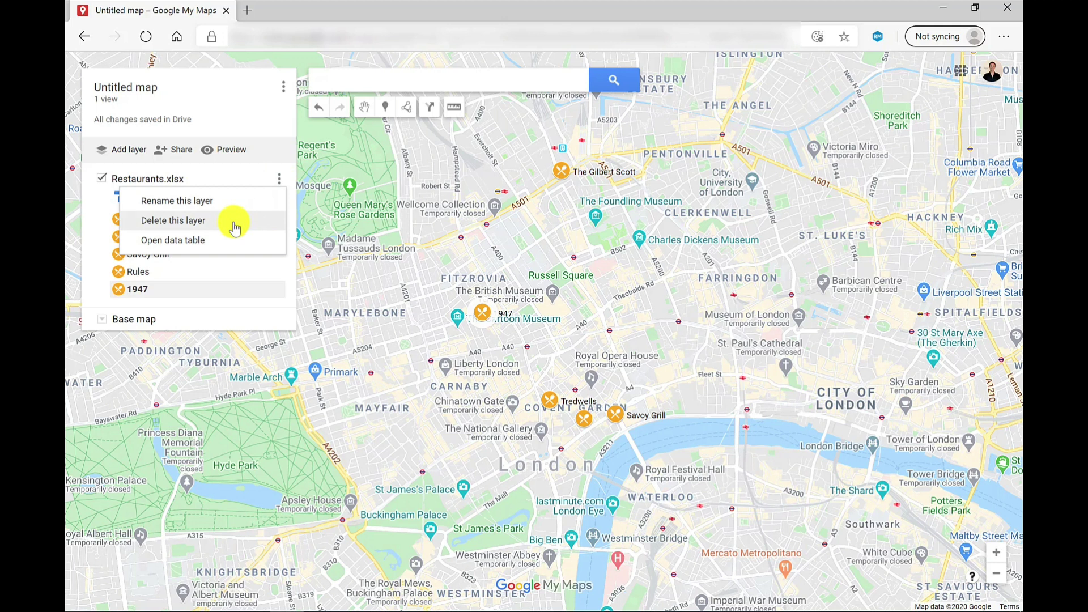
left_click(174, 245)
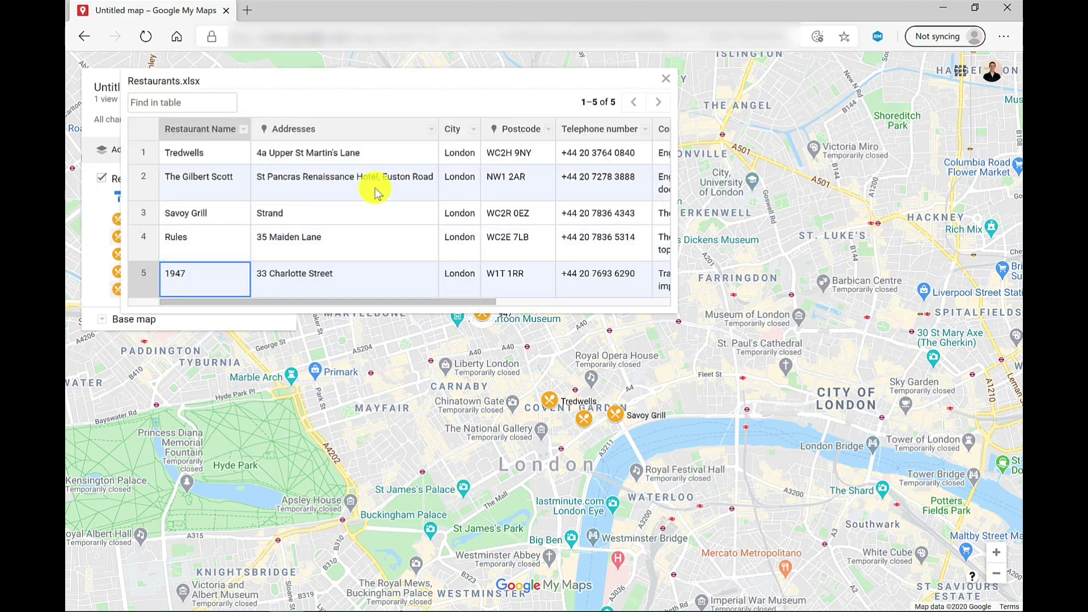
right_click(143, 157)
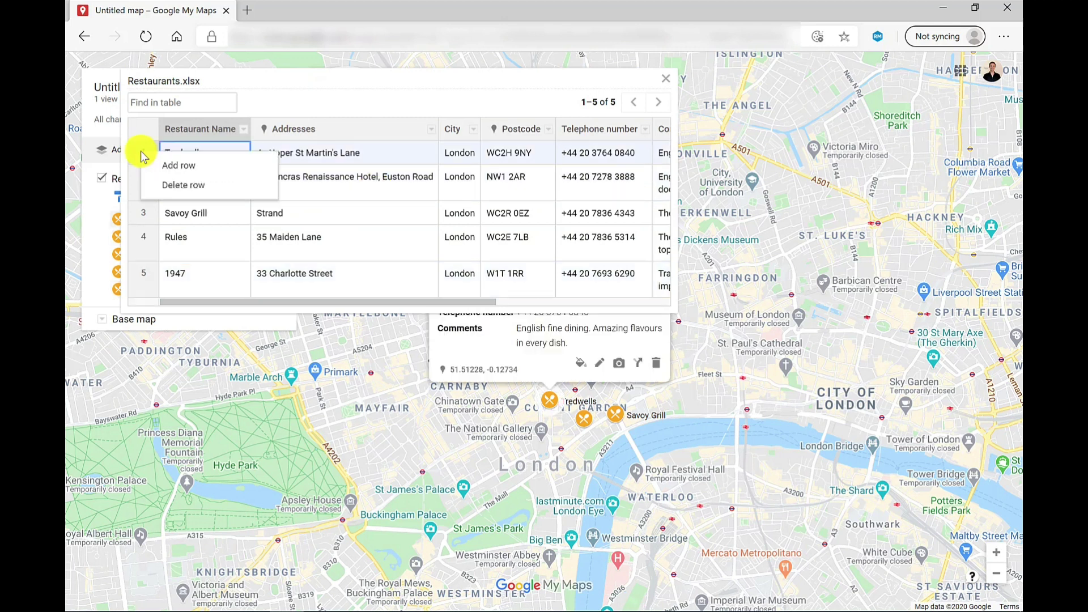
left_click(285, 162)
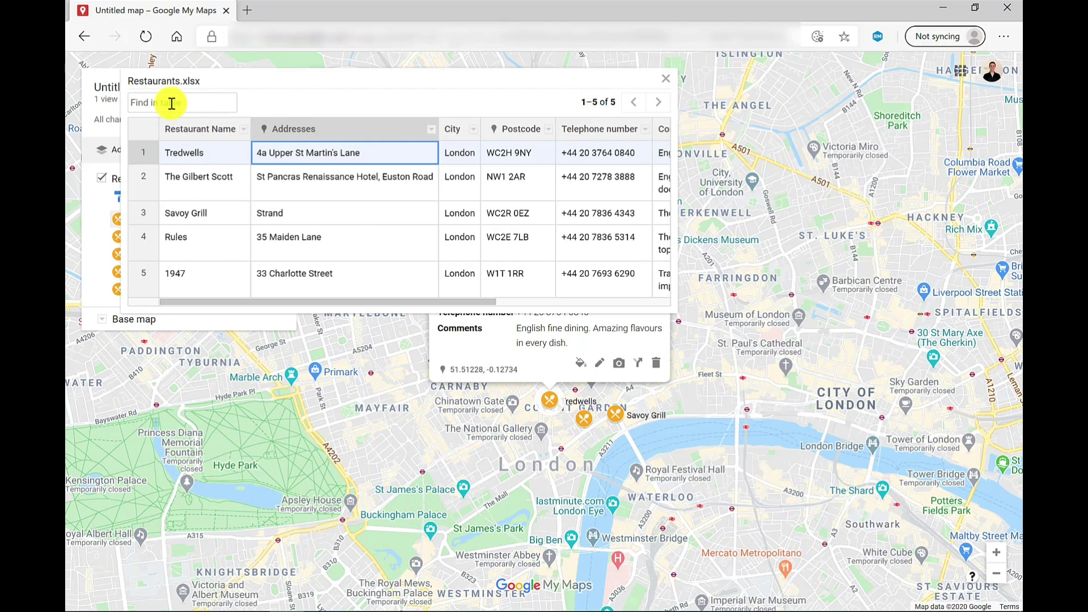
left_click(666, 79)
left_click(662, 271)
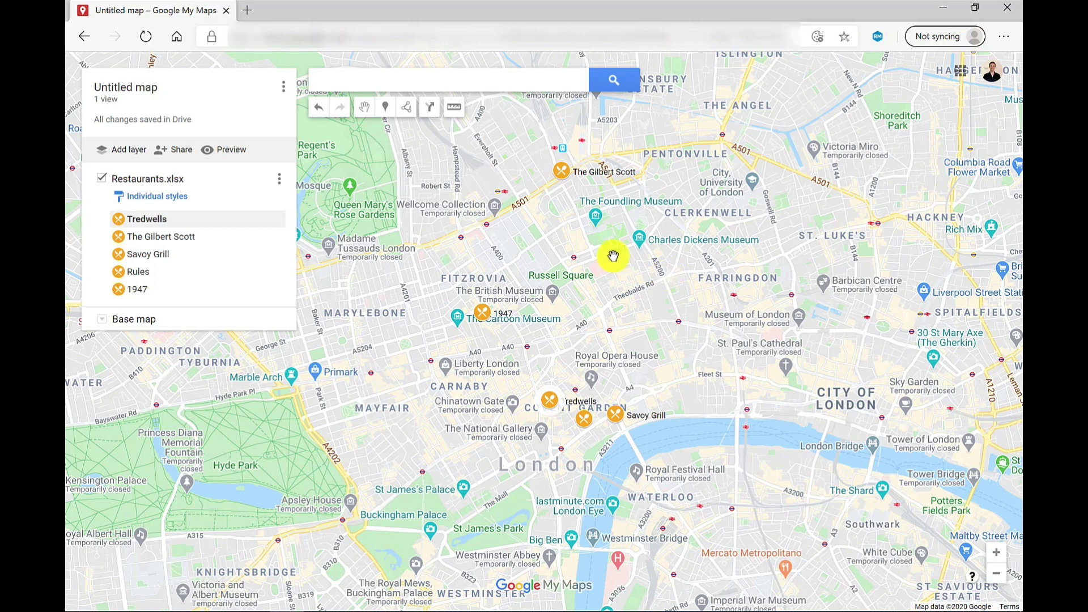
- Add a new layer and upload the Bars spreadsheet into it
left_click(127, 152)
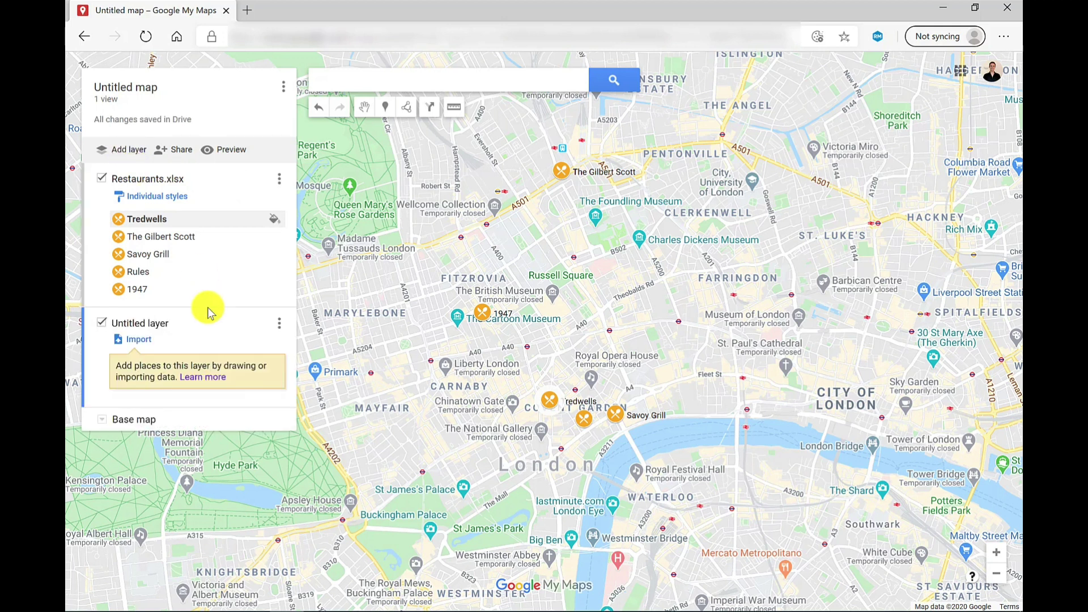
left_click(138, 340)
left_click(535, 366)
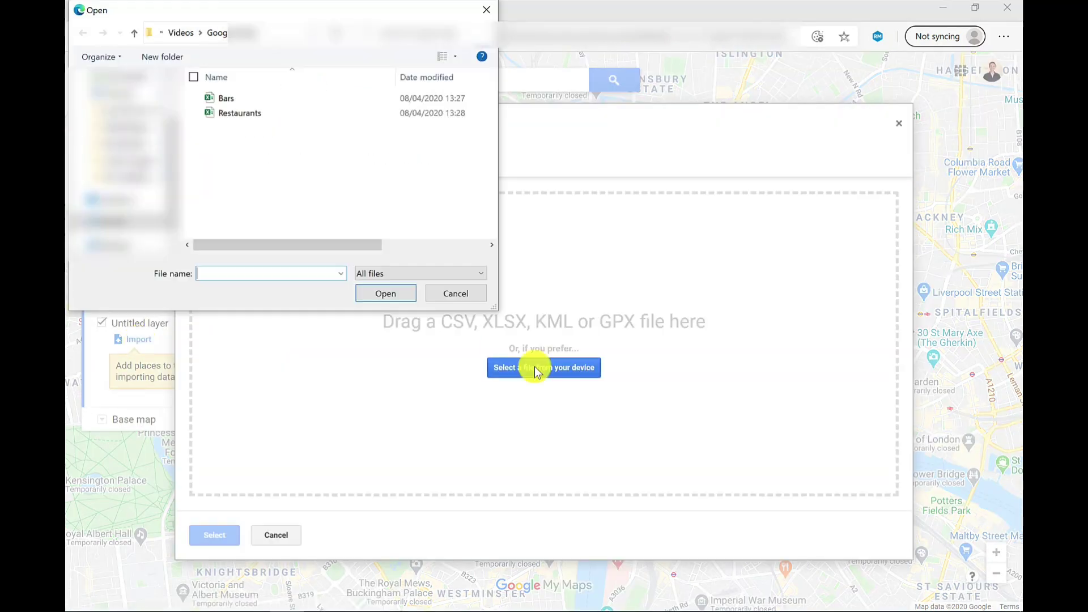
double_click(216, 96)
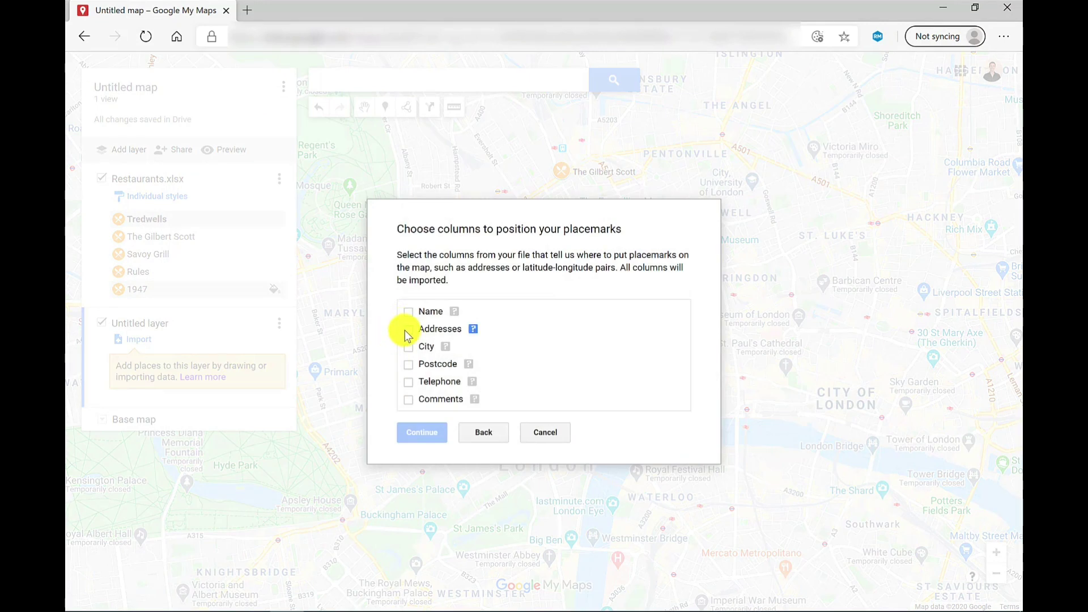
- Position the bar markers by Addresses and Postcode and title them by Name
left_click(407, 331)
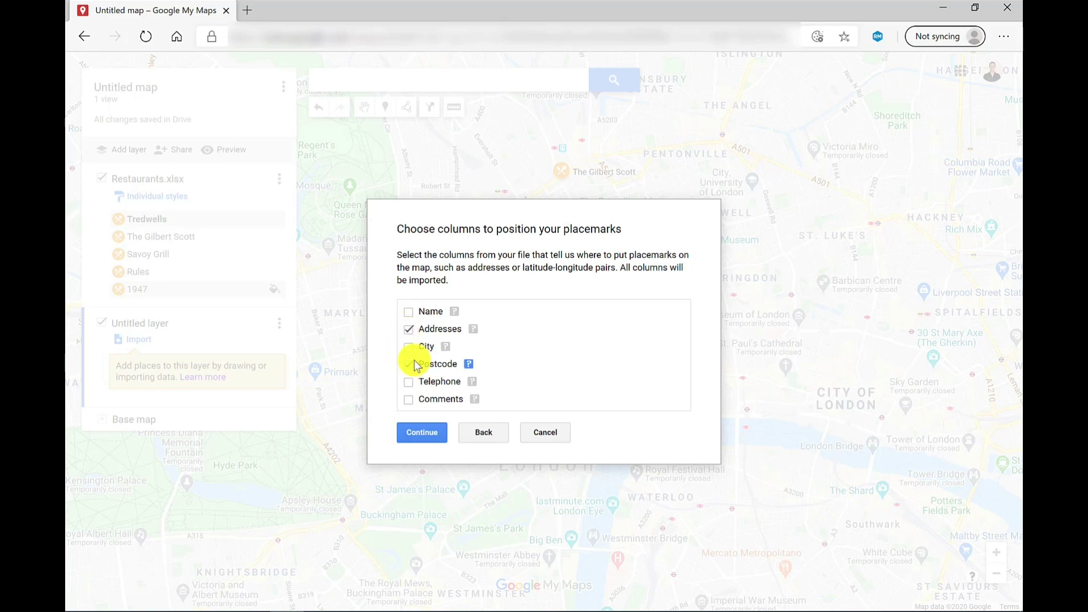
left_click(420, 436)
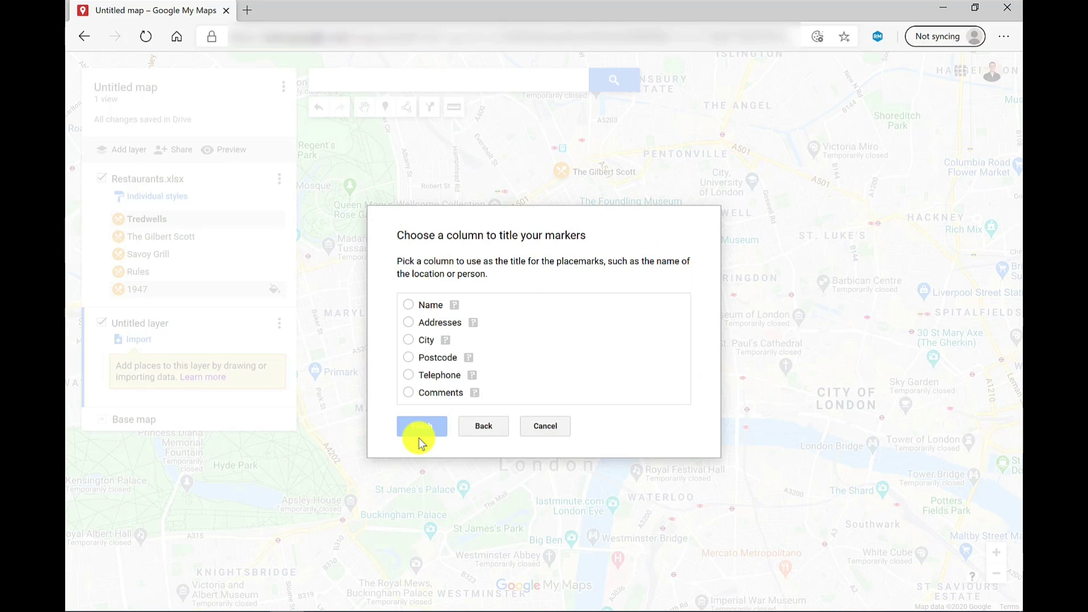
left_click(409, 306)
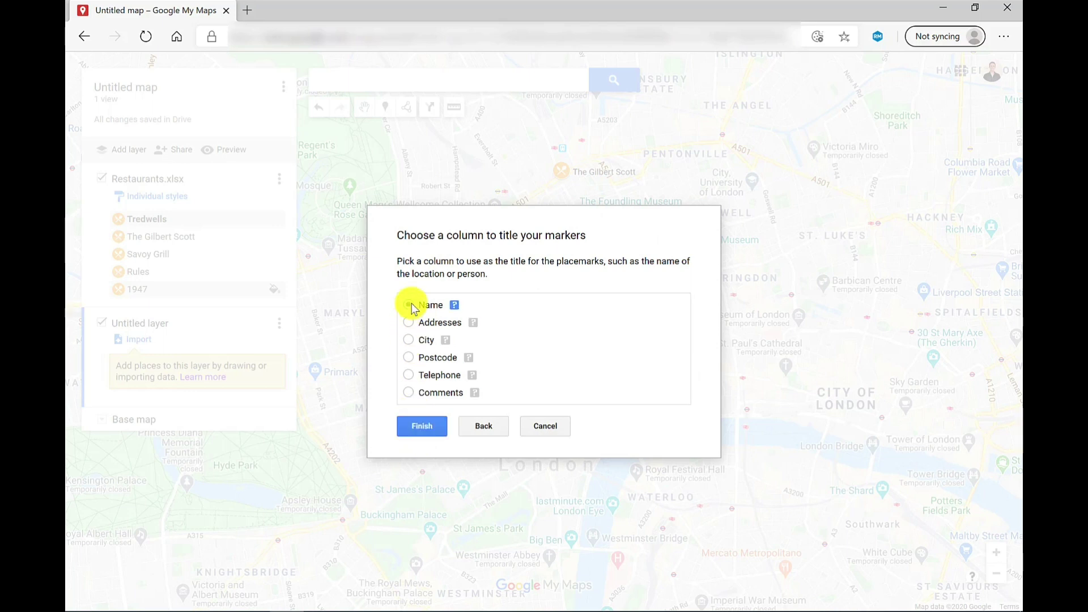
left_click(422, 425)
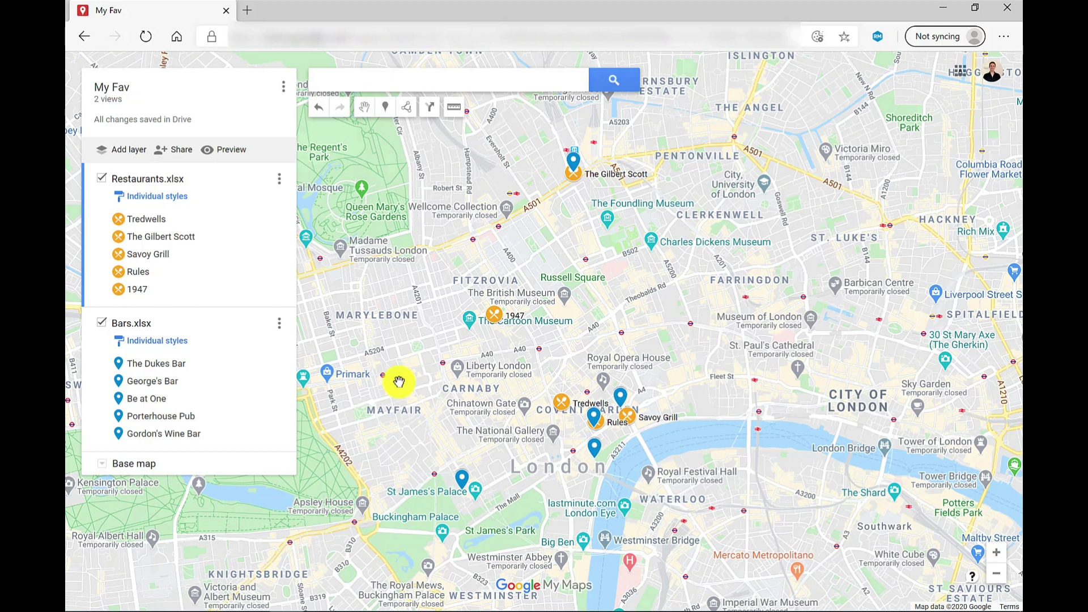
left_click(181, 151)
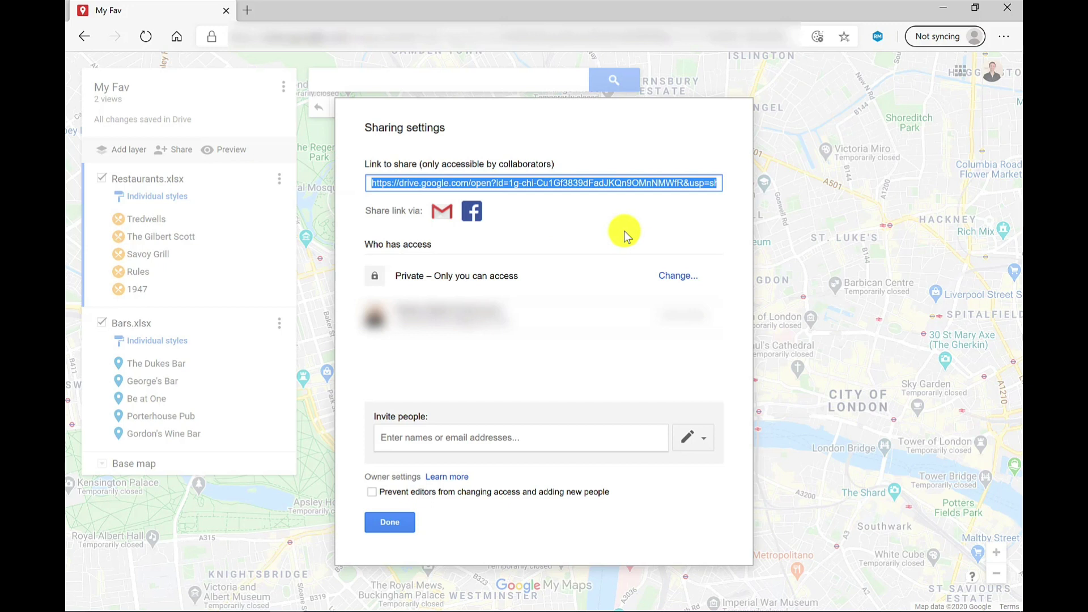
left_click(677, 276)
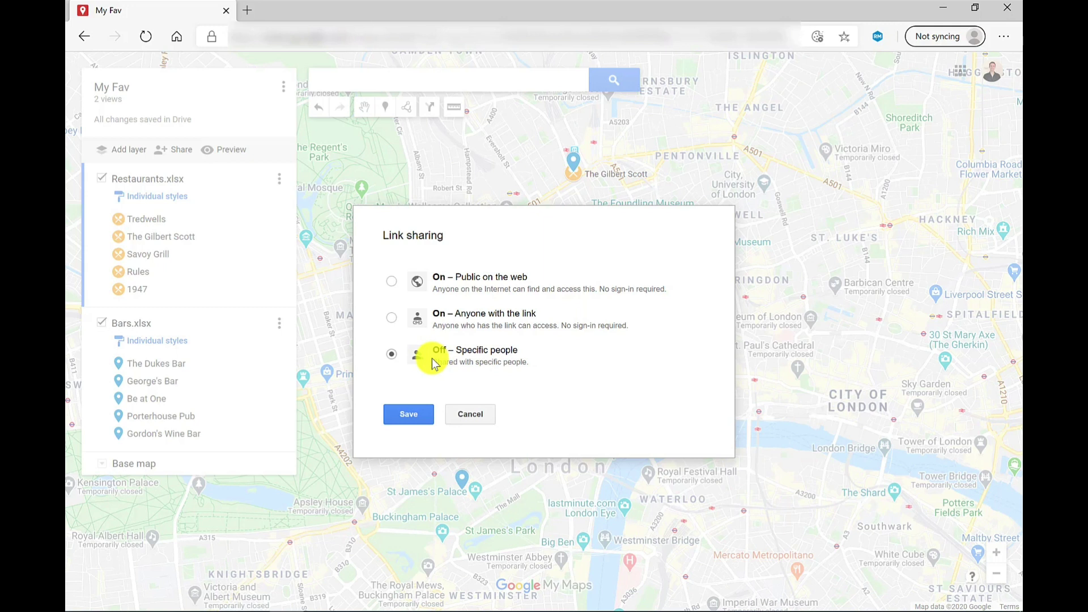
left_click(406, 413)
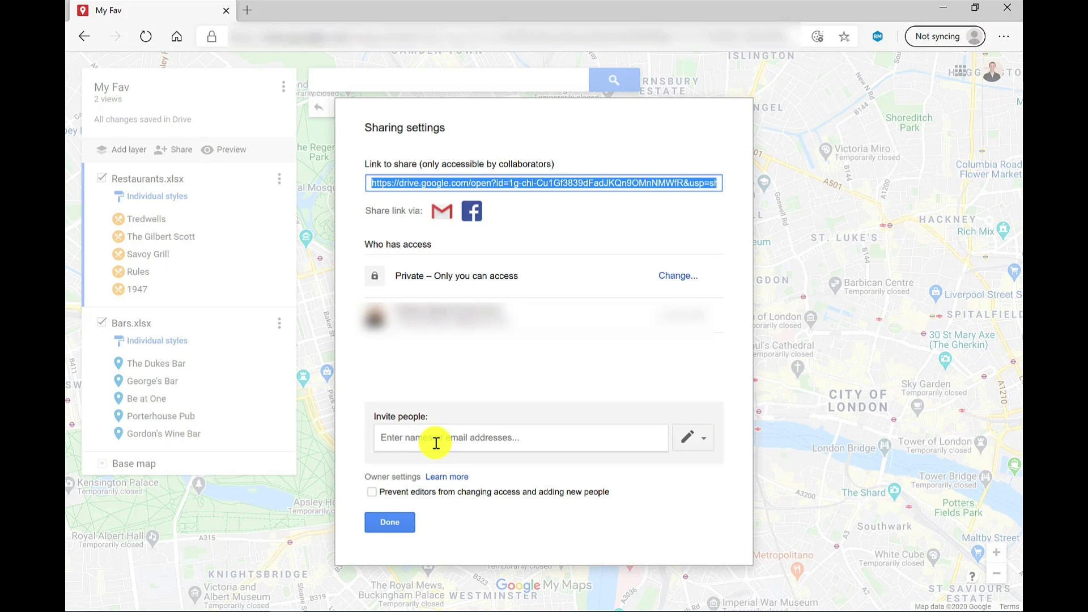
left_click(389, 522)
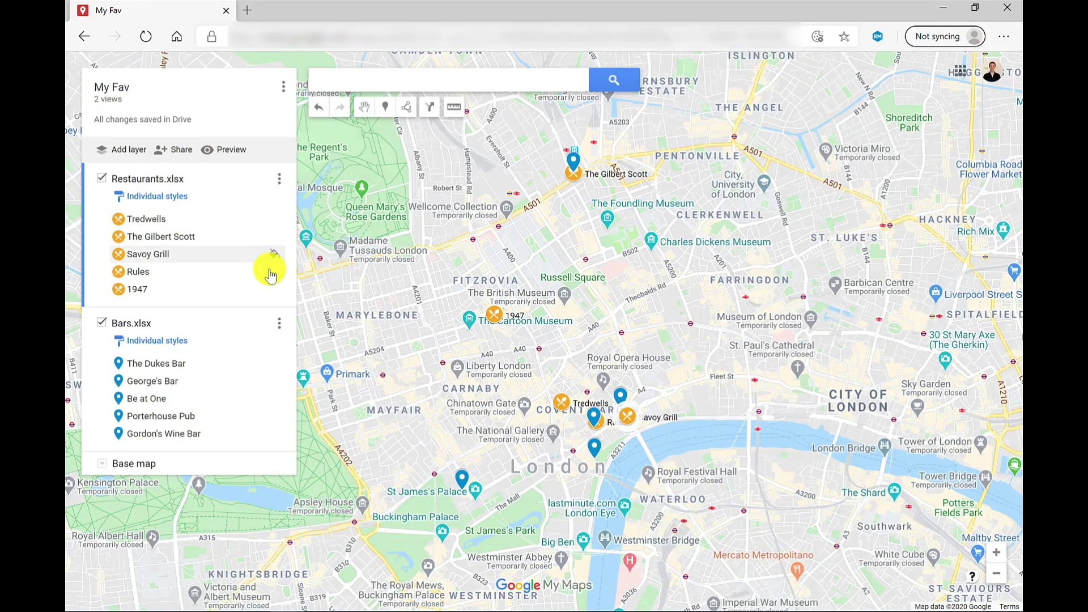
- Preview the map, view The Gilbert Scott and Savoy Grill details, then return to editing
left_click(232, 150)
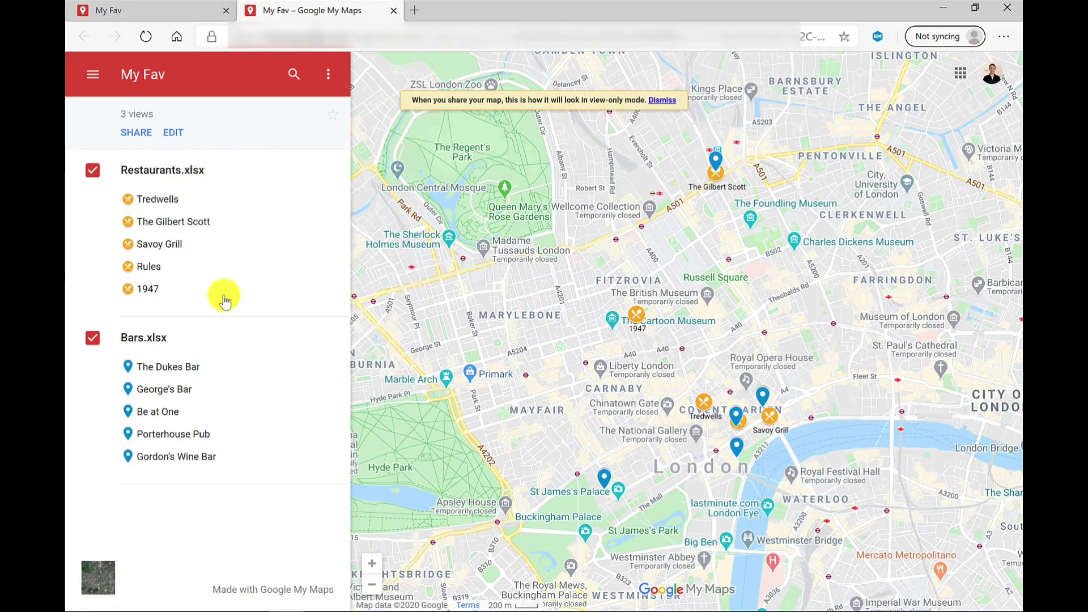
left_click(165, 223)
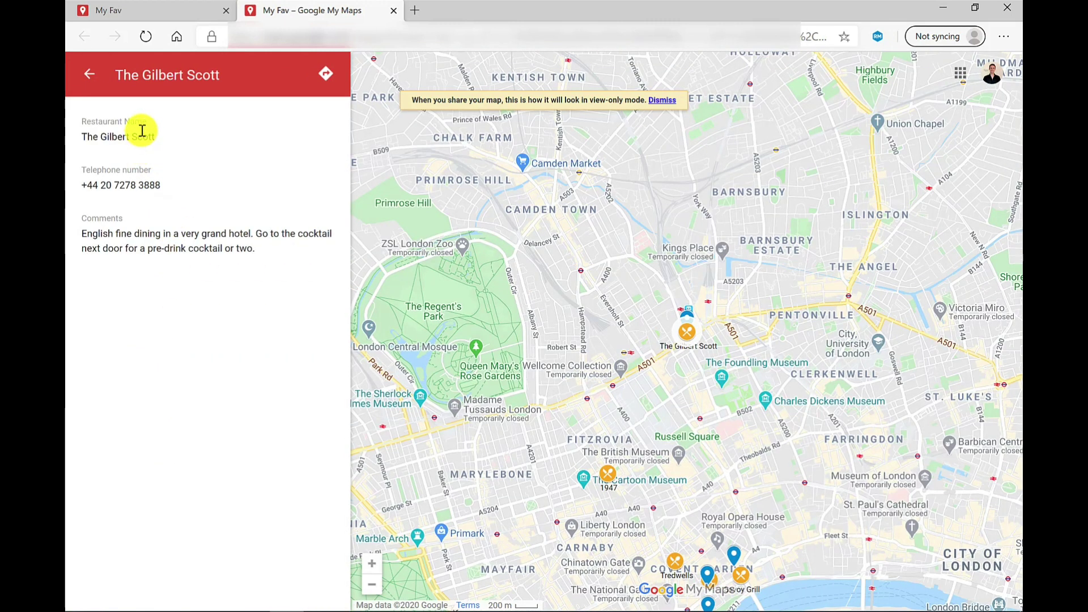
left_click(88, 74)
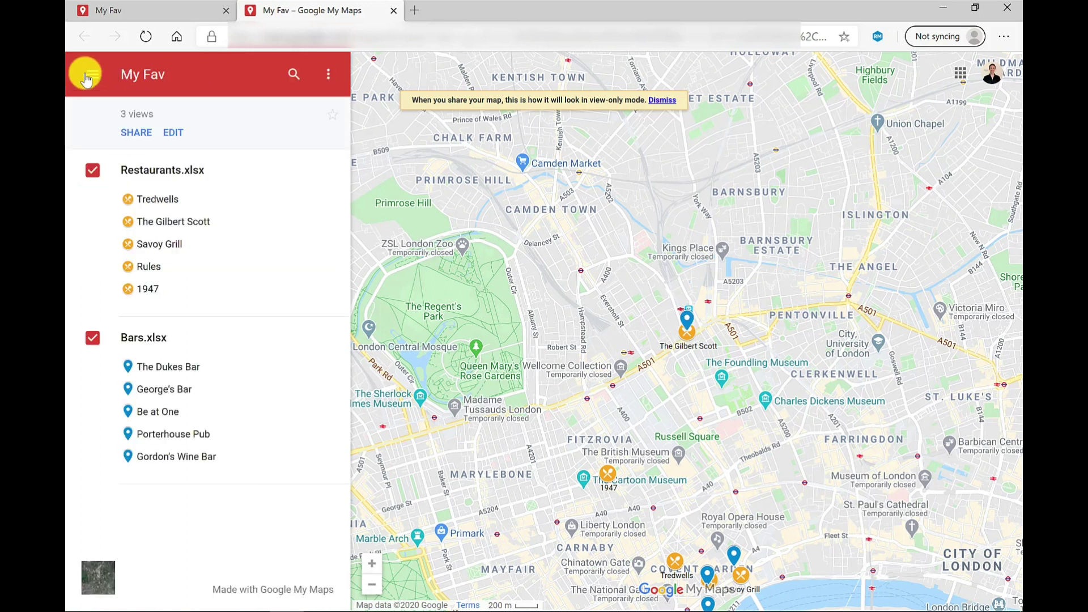
left_click(137, 133)
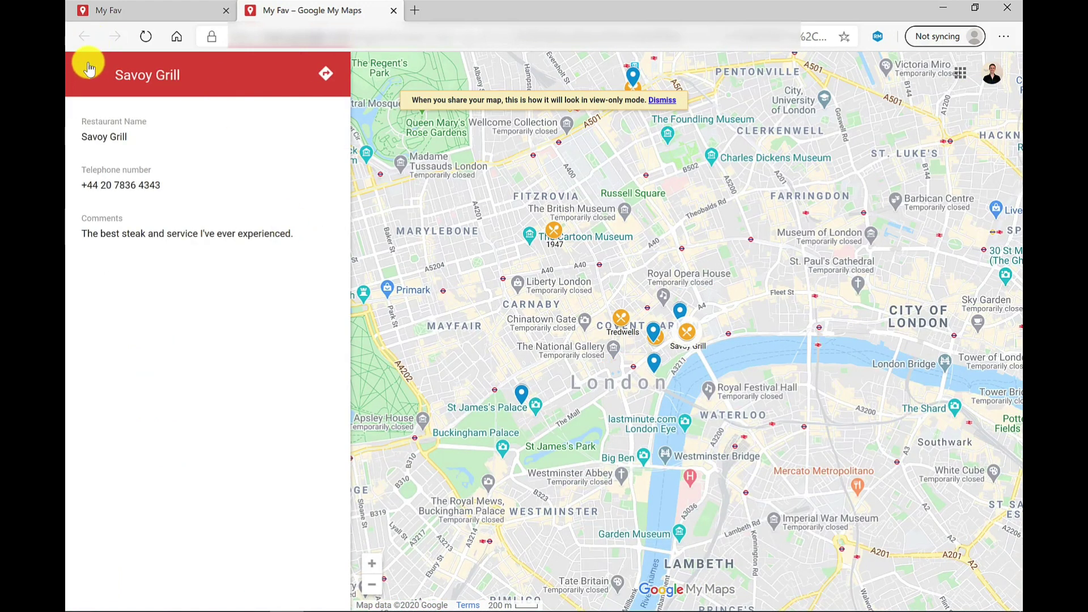
left_click(88, 80)
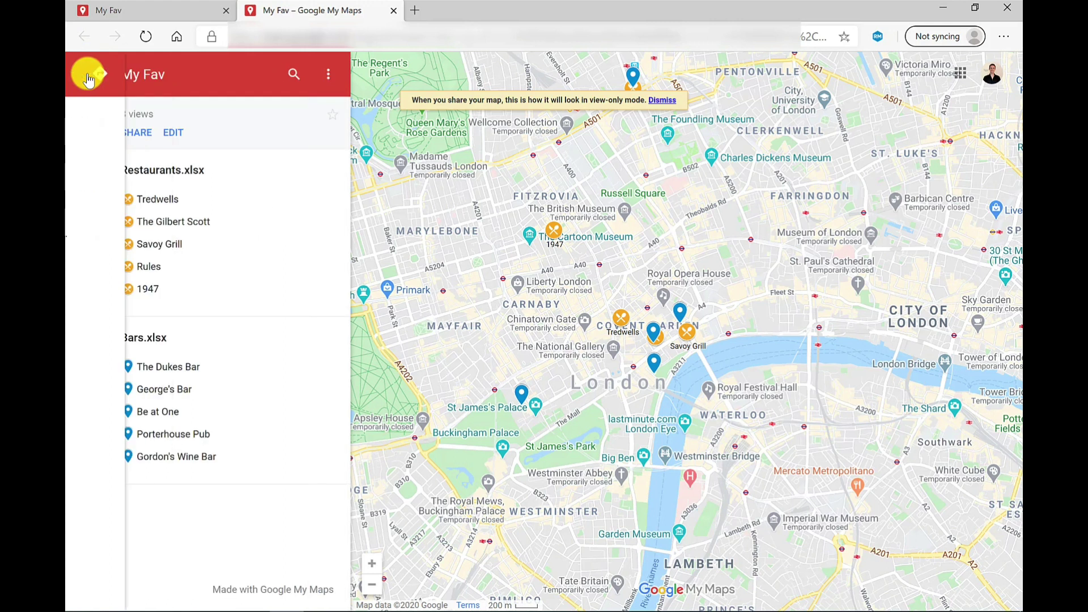
left_click(168, 136)
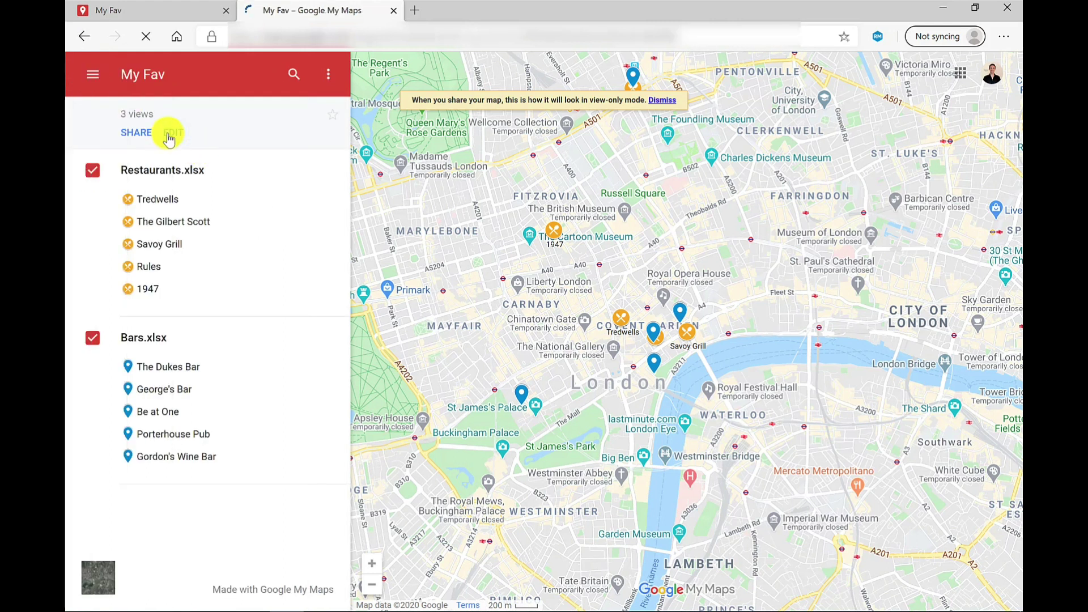